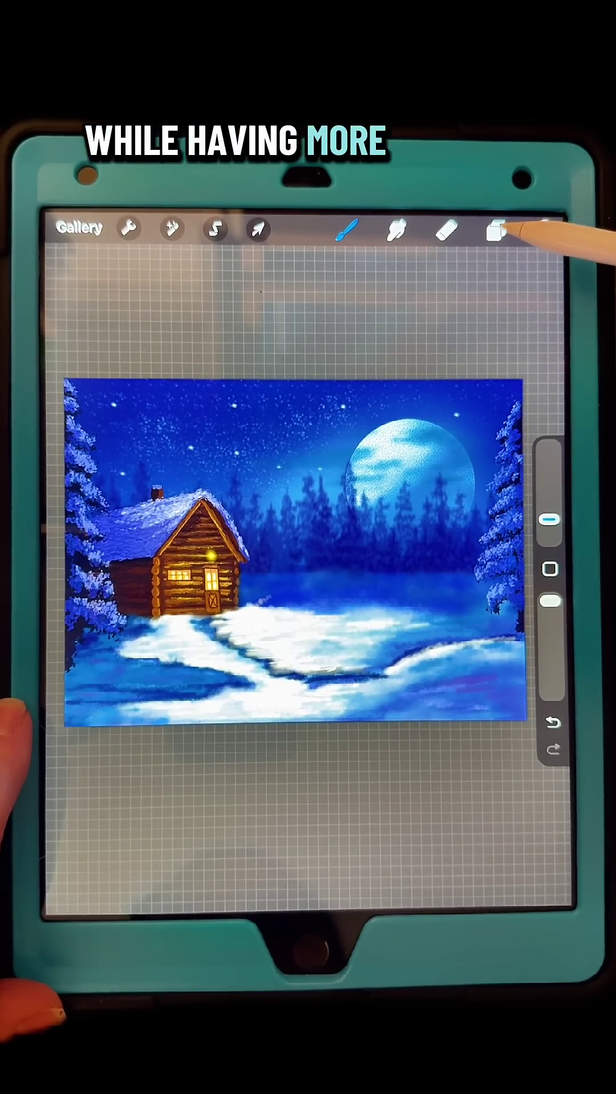
- Add a new layer and fill it with bright saturated yellow
left_click(496, 231)
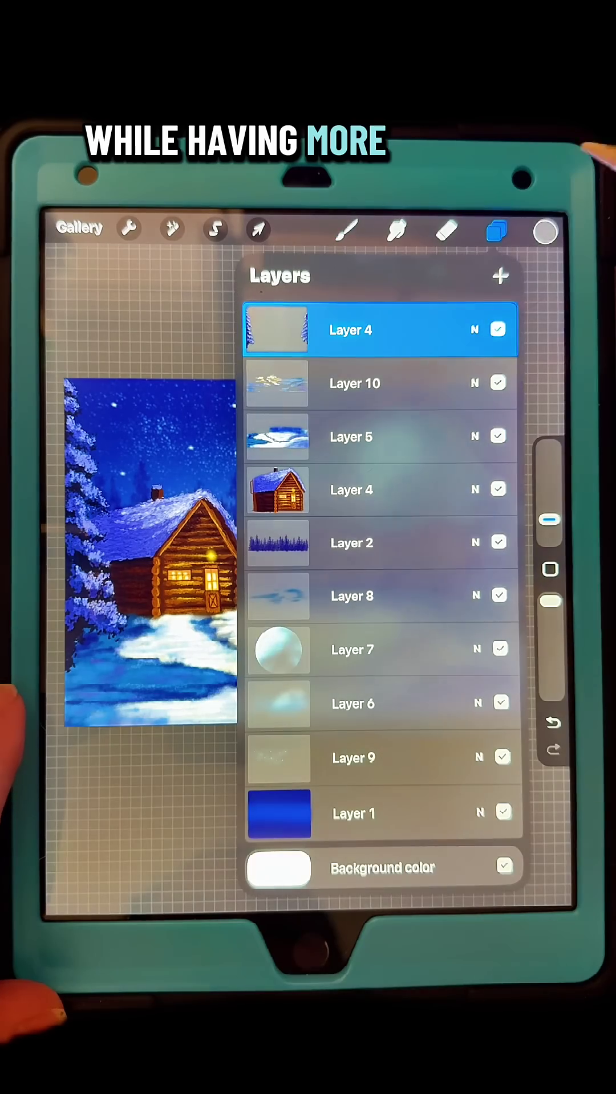
left_click(499, 275)
left_click(544, 231)
left_click_drag(453, 525, 361, 524)
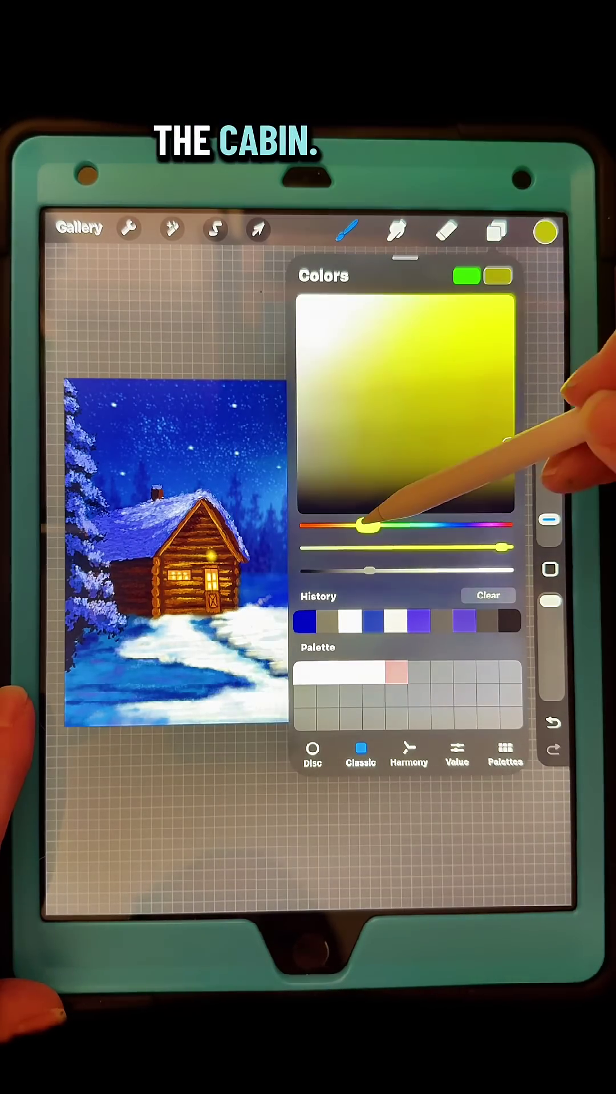
left_click_drag(488, 391, 479, 296)
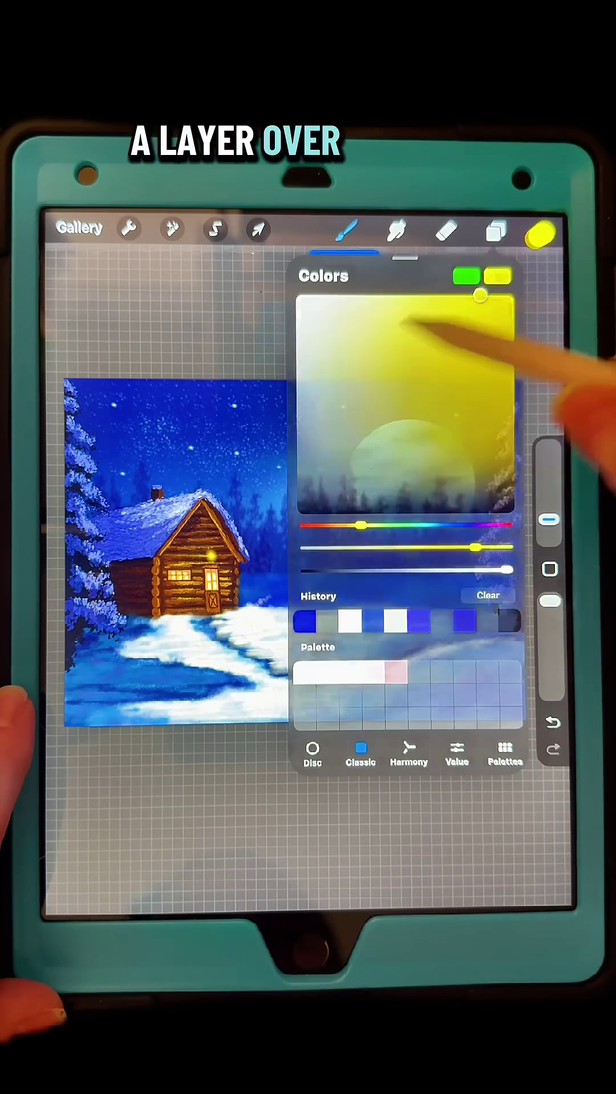
left_click_drag(545, 232, 410, 411)
- Set yellow Layer 11 to Linear Burn at about 47% opacity, then add another layer
left_click(496, 230)
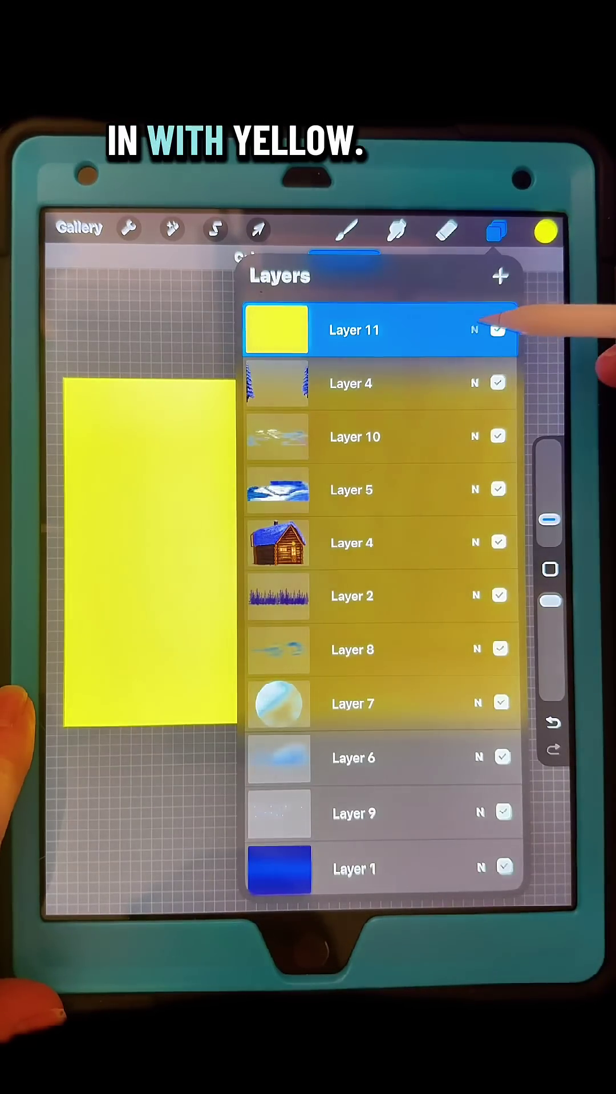
left_click(473, 329)
left_click(342, 547)
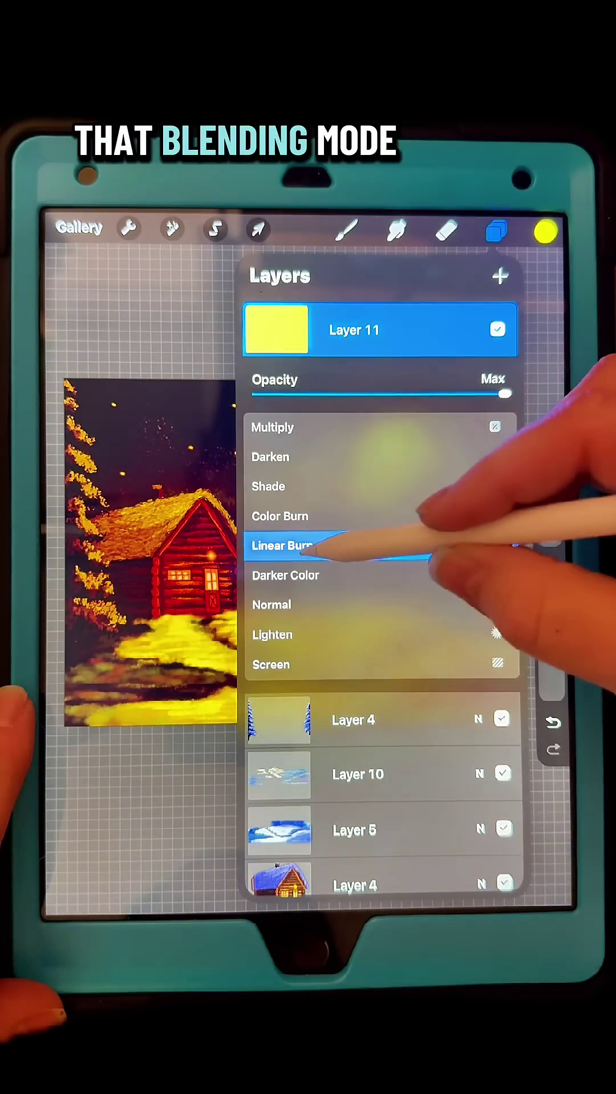
left_click_drag(505, 393, 388, 394)
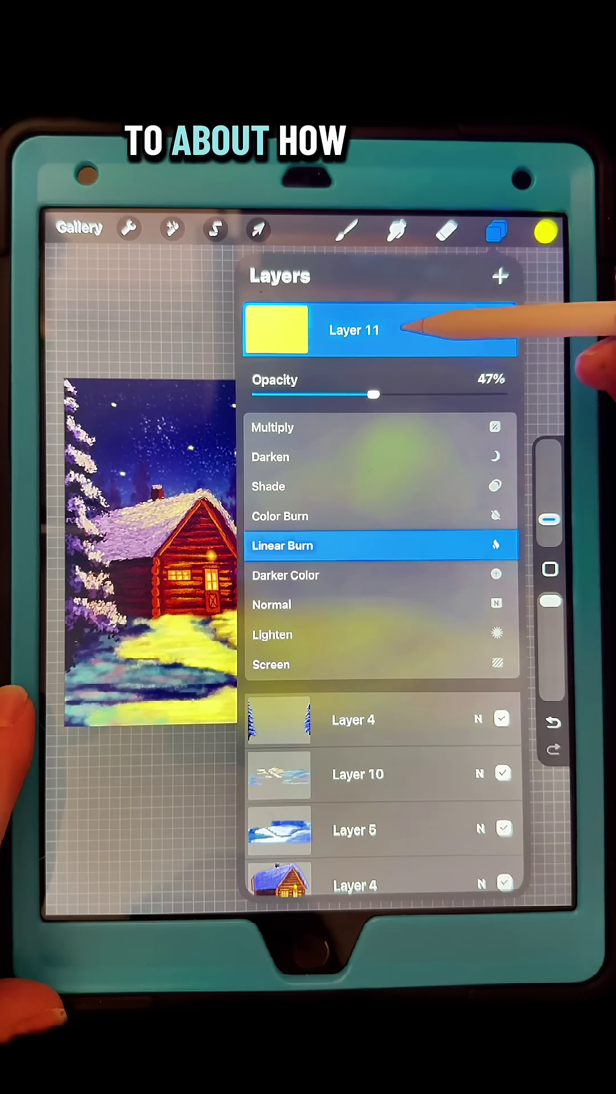
left_click(474, 329)
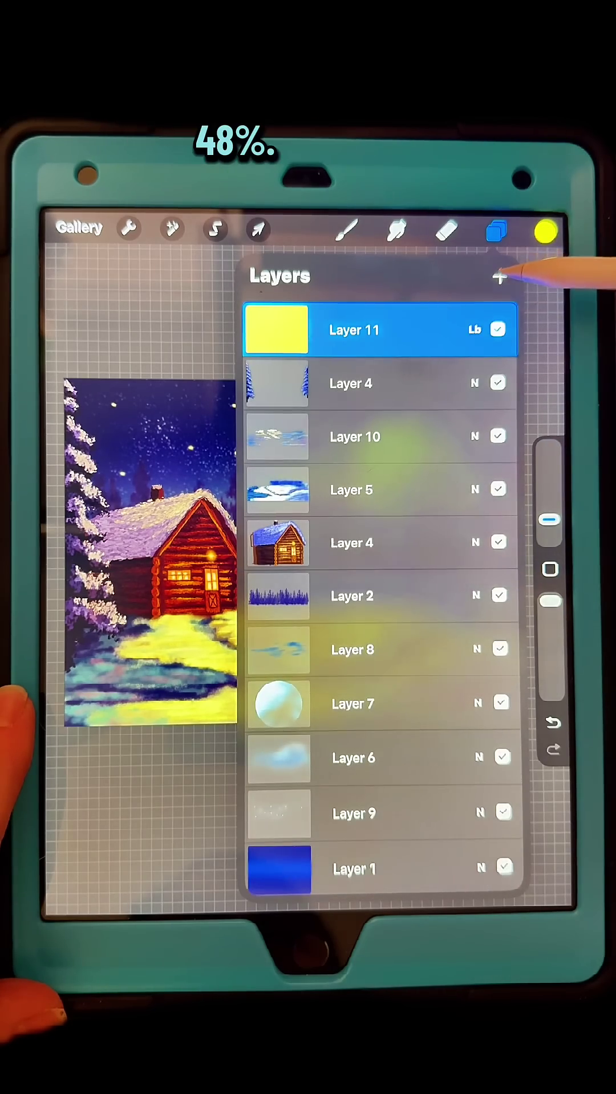
left_click(500, 277)
left_click(546, 231)
- Fill Layer 12 with blue and lower its opacity to 33%
left_click(454, 525)
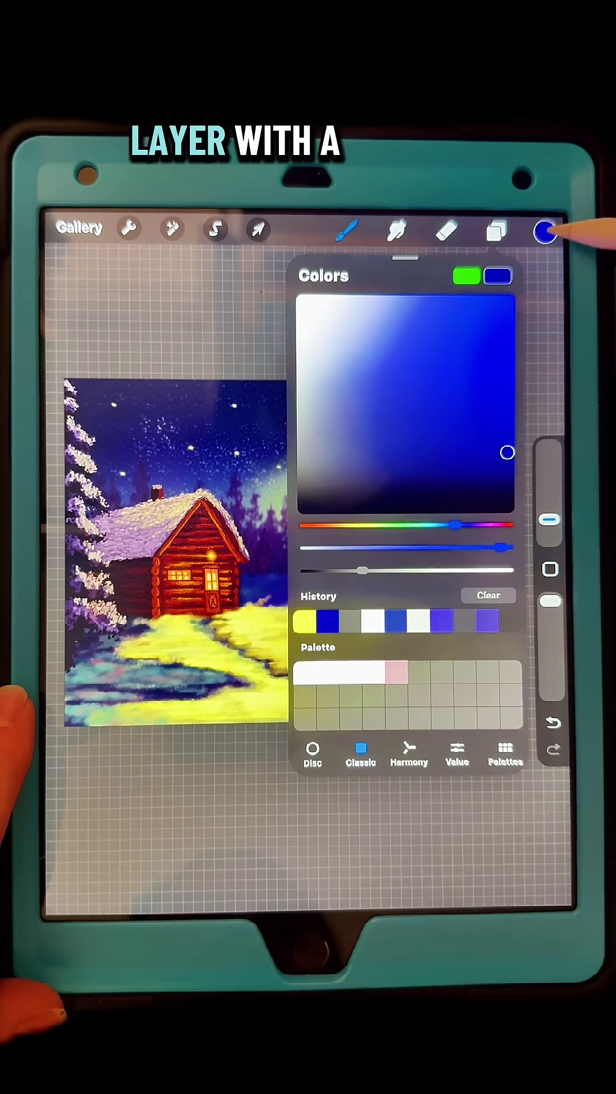
left_click_drag(546, 231, 330, 435)
left_click(496, 231)
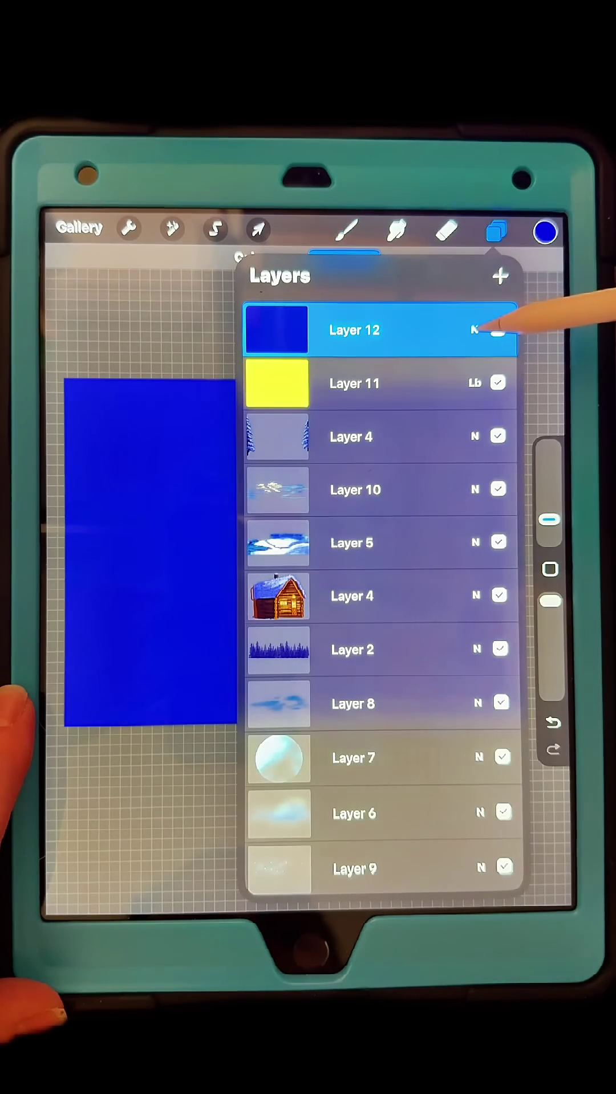
left_click(474, 329)
left_click_drag(504, 394, 385, 394)
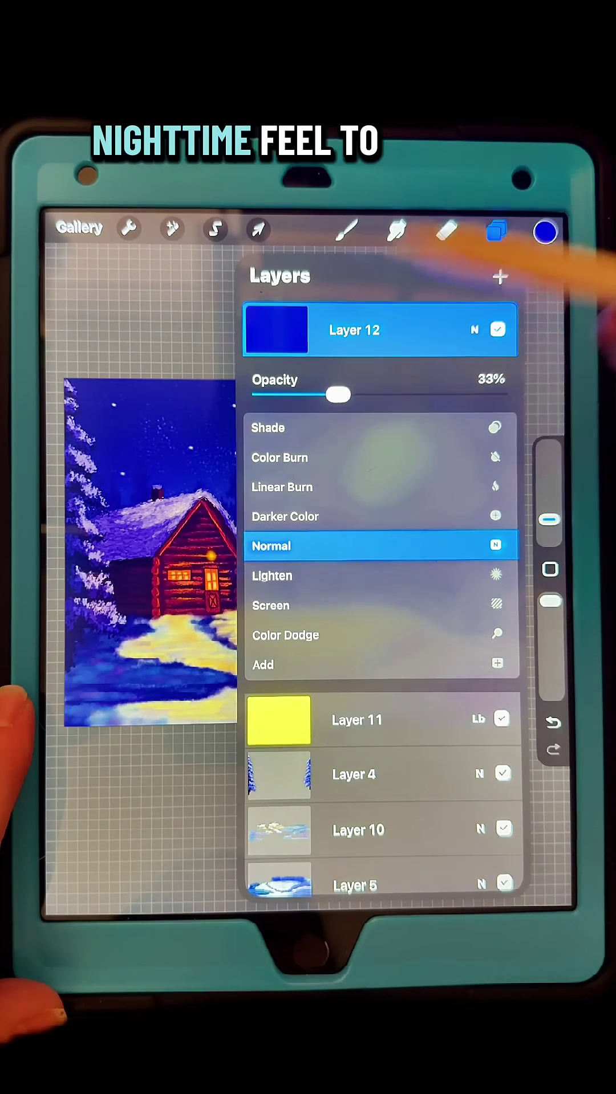
left_click(496, 231)
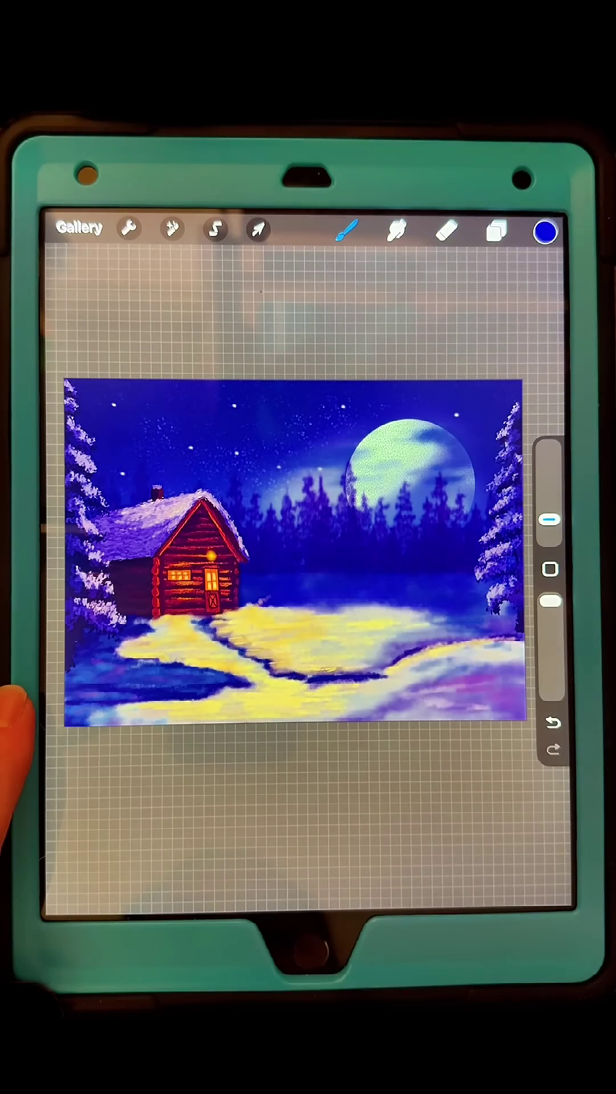
- Add a layer mask to the blue Layer 12
left_click(496, 231)
left_click(377, 329)
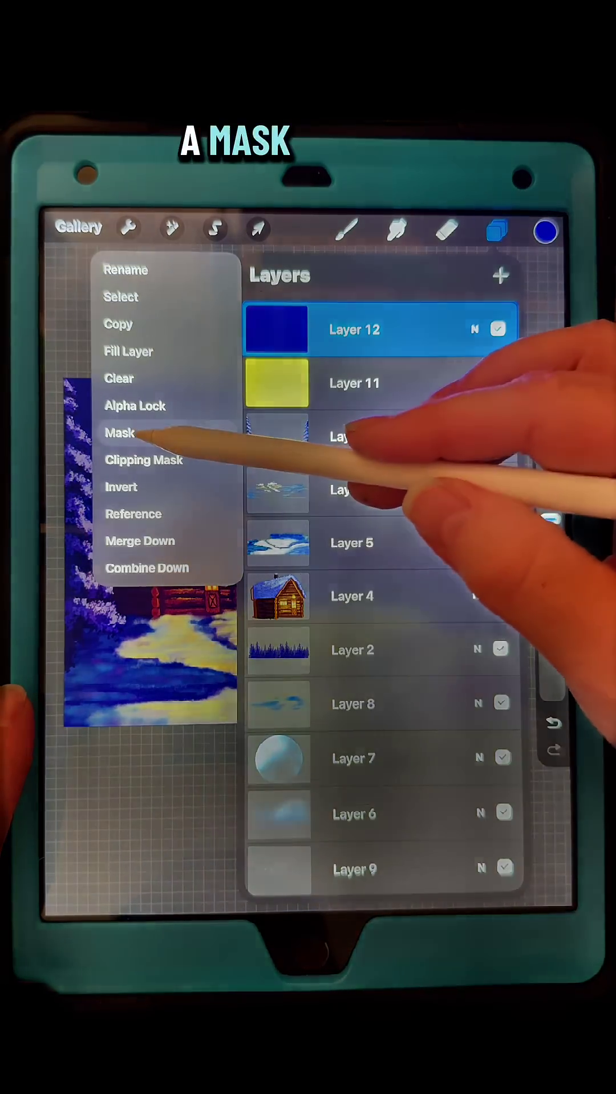
left_click(119, 434)
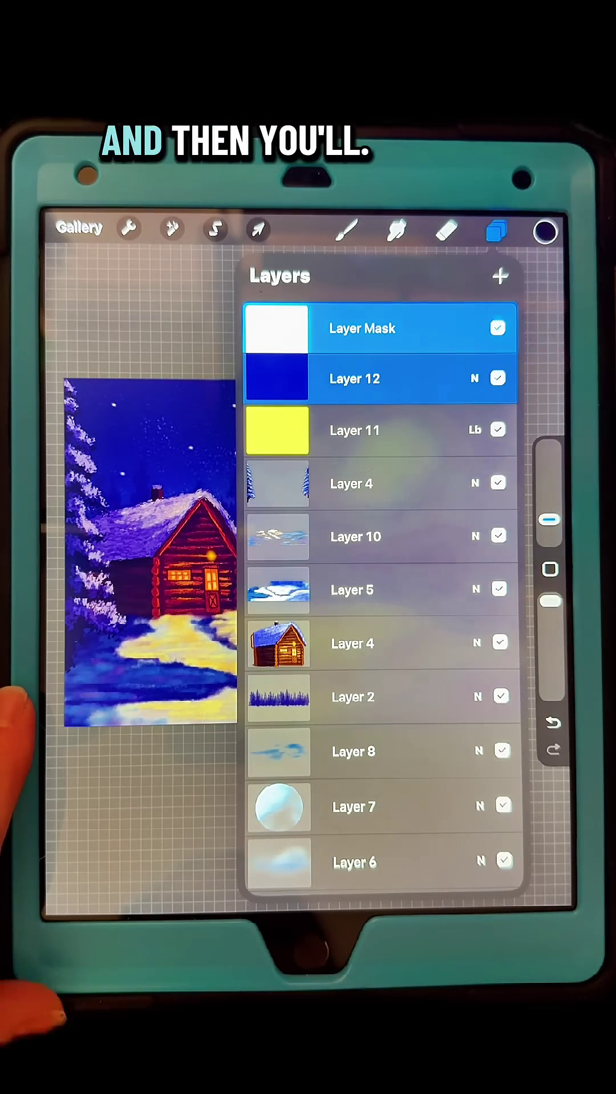
- Select the Soft Brush from the Recent brushes
left_click(346, 231)
scroll(244, 428, "up", 2)
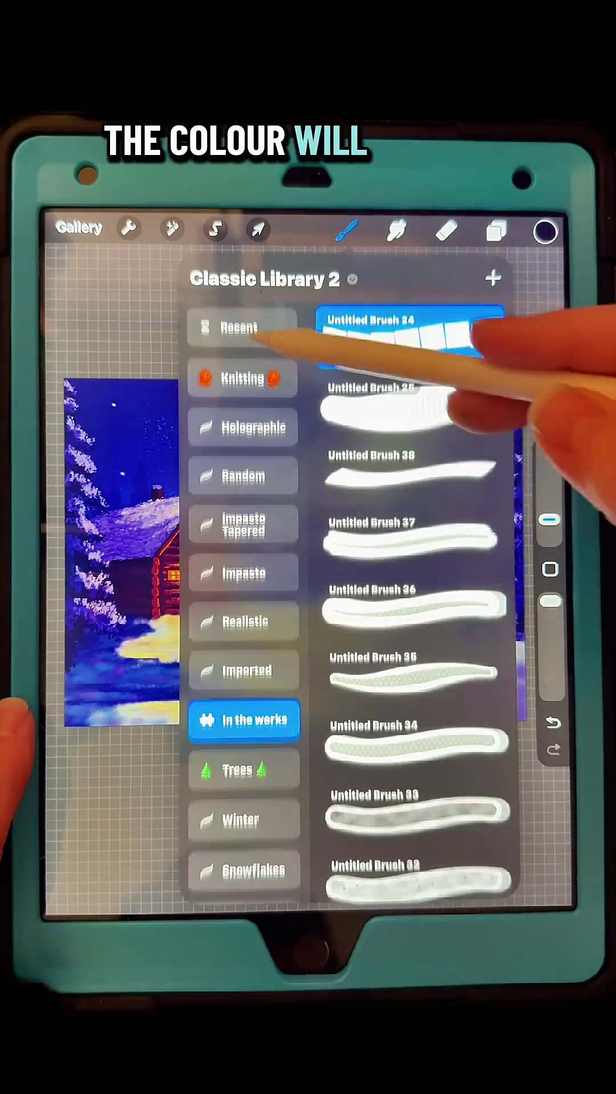
left_click(244, 327)
mouse_move(525, 372)
left_mouse_down()
mouse_move(454, 279)
mouse_move(517, 362)
left_mouse_up()
left_click(403, 655)
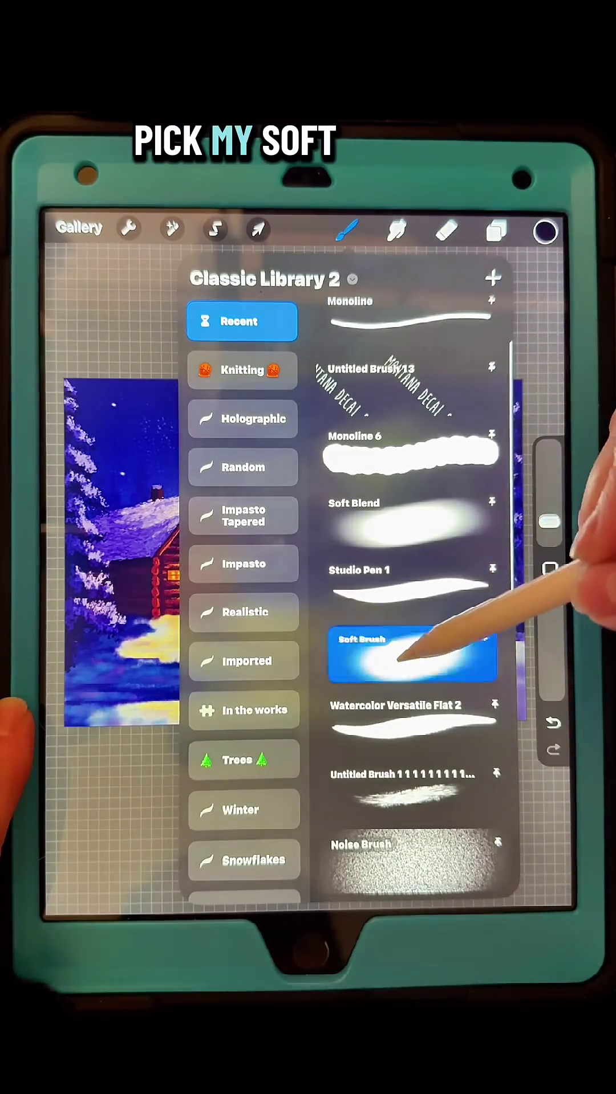
- Lower the brush opacity slightly and paint glow around the moon and tree line on the mask
left_click(347, 230)
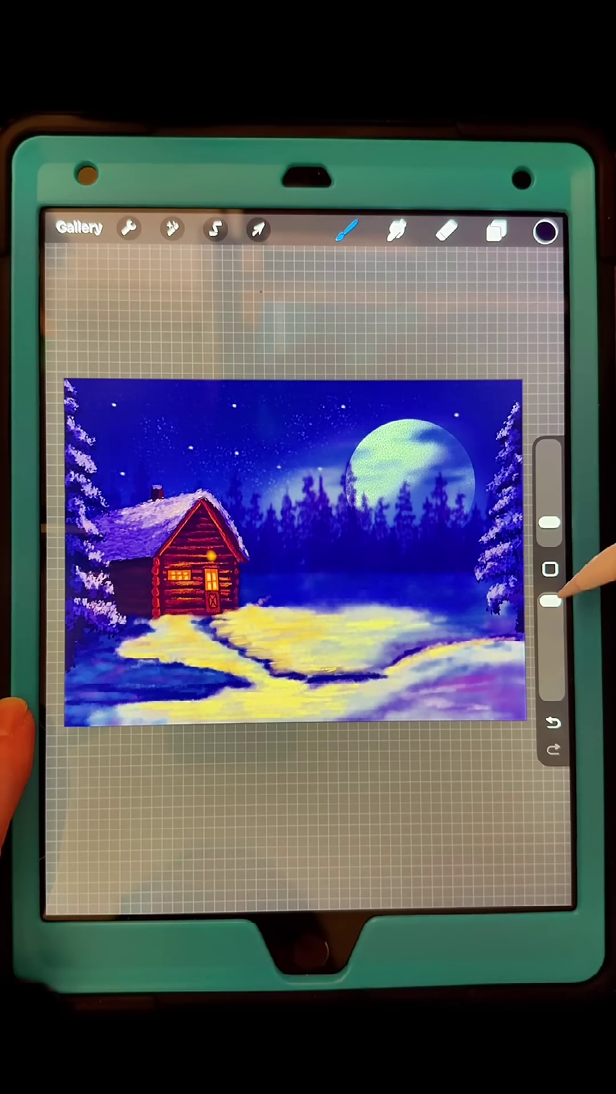
left_click_drag(550, 602, 550, 618)
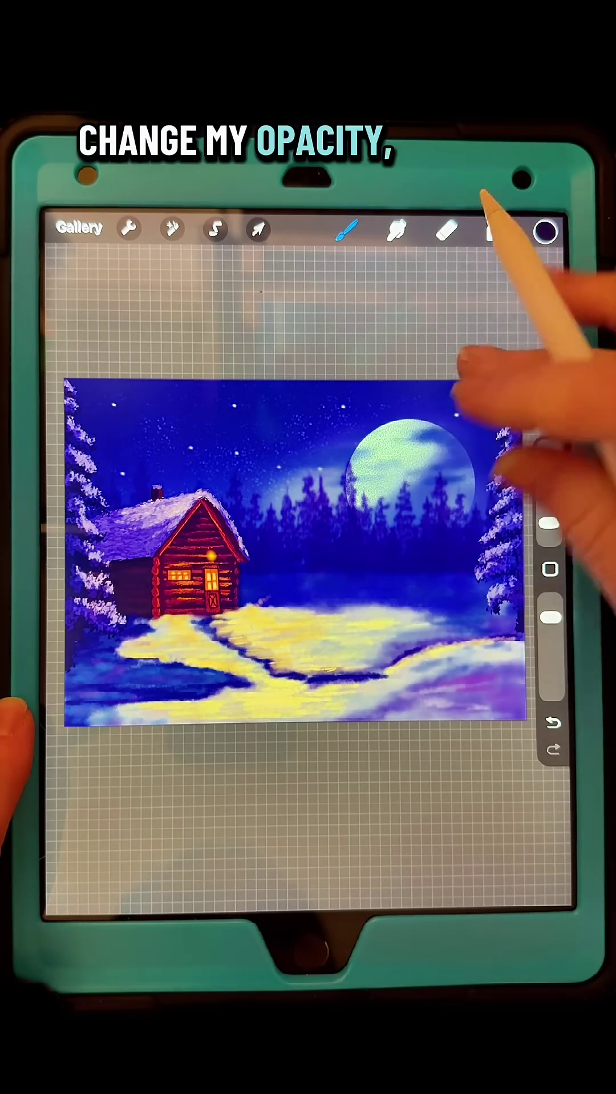
scroll(389, 466, "up", 5)
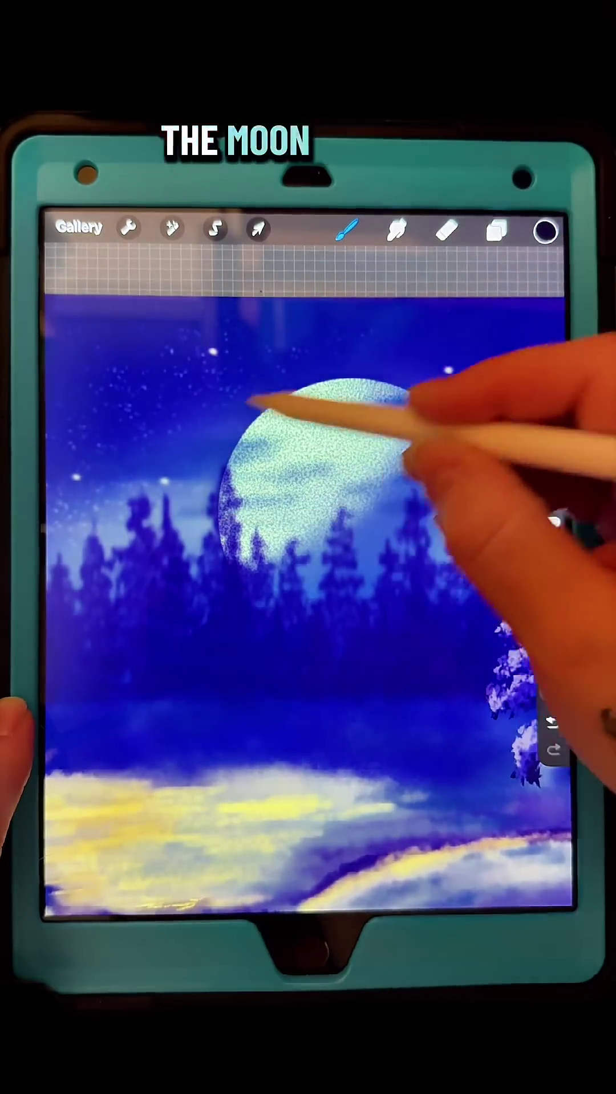
left_click_drag(257, 399, 232, 476)
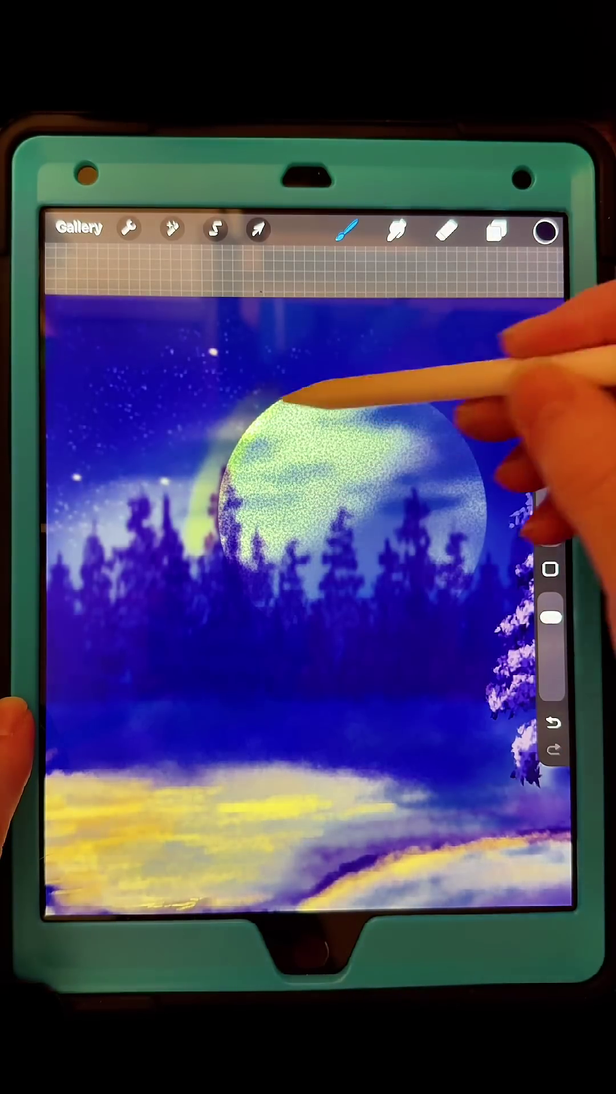
mouse_move(282, 391)
left_mouse_down()
mouse_move(219, 428)
mouse_move(183, 502)
mouse_move(244, 392)
left_mouse_up()
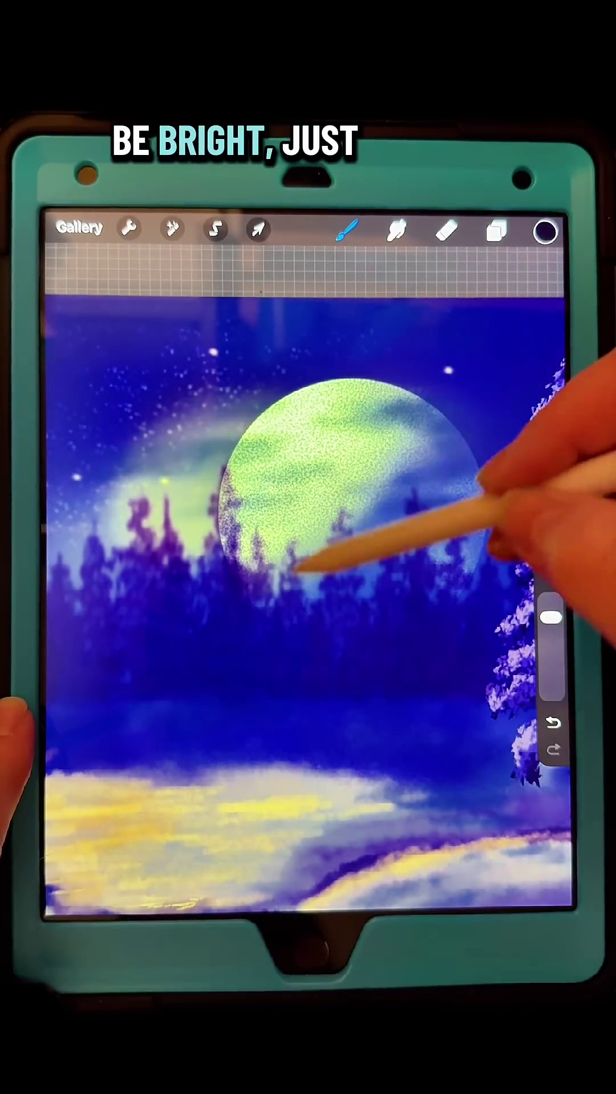
mouse_move(295, 564)
left_mouse_down()
mouse_move(214, 471)
mouse_move(183, 420)
mouse_move(98, 508)
left_mouse_up()
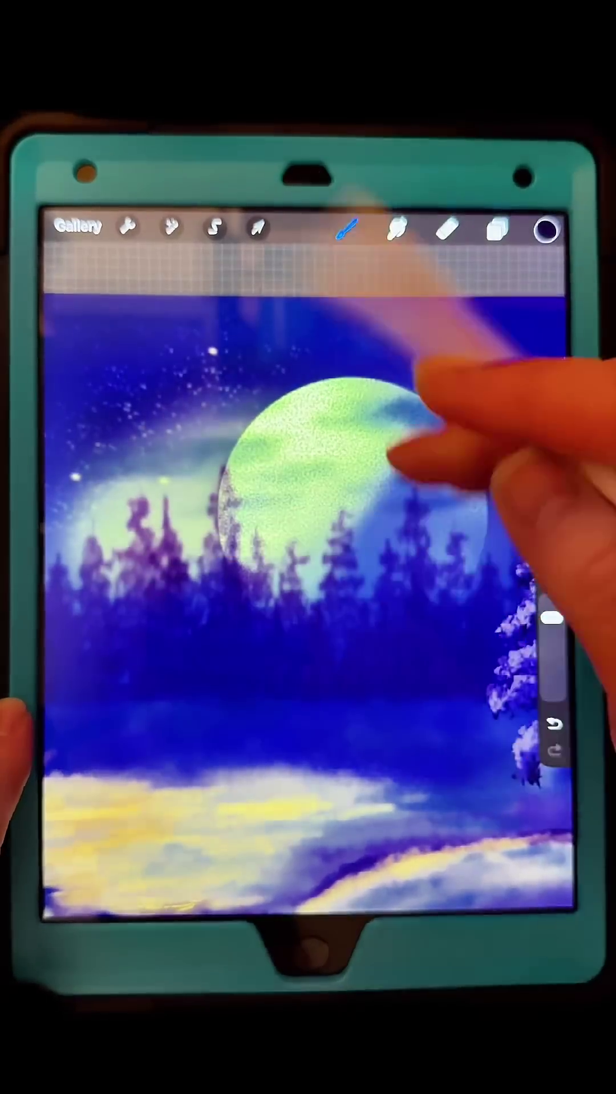
scroll(429, 427, "down", 3)
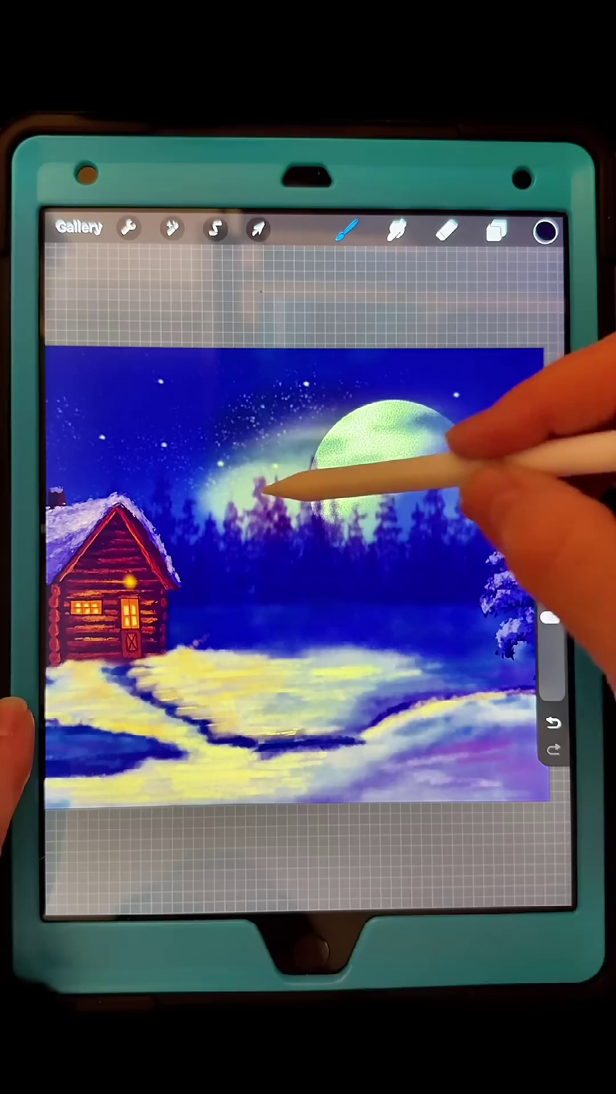
scroll(257, 556, "up", 5)
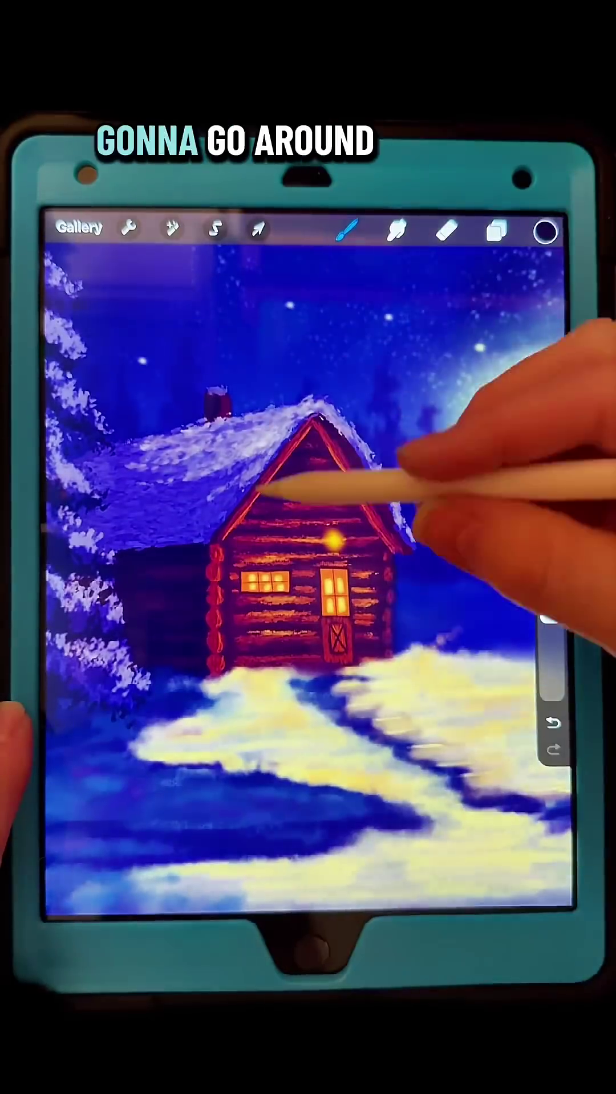
scroll(307, 513, "up", 5)
- Paint glow on the left cabin window and shrink the brush to about 4%
left_click_drag(231, 548, 197, 541)
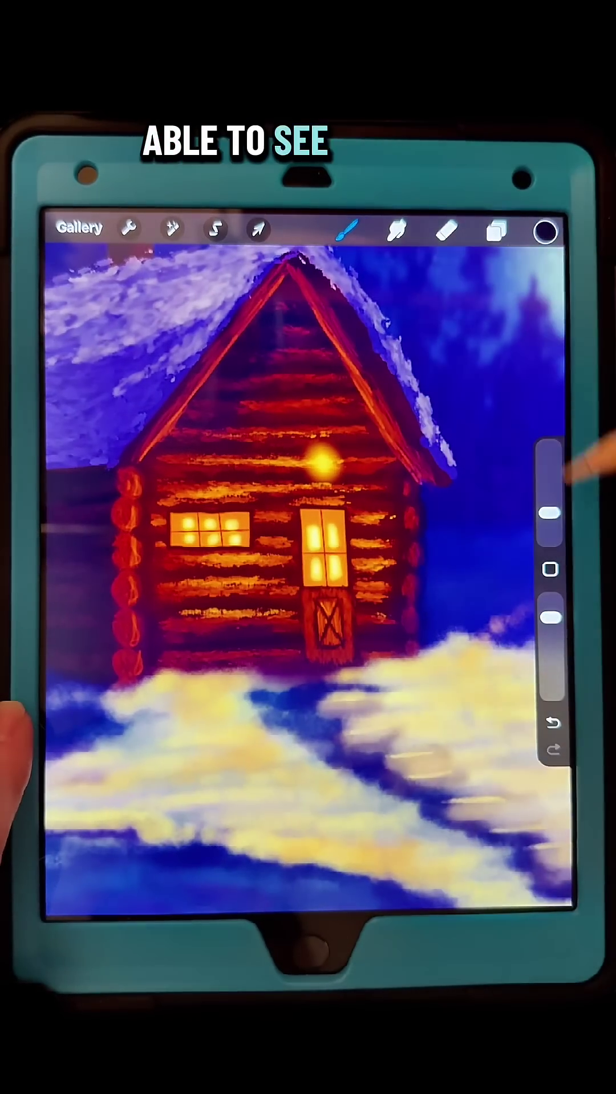
left_click_drag(548, 512, 547, 522)
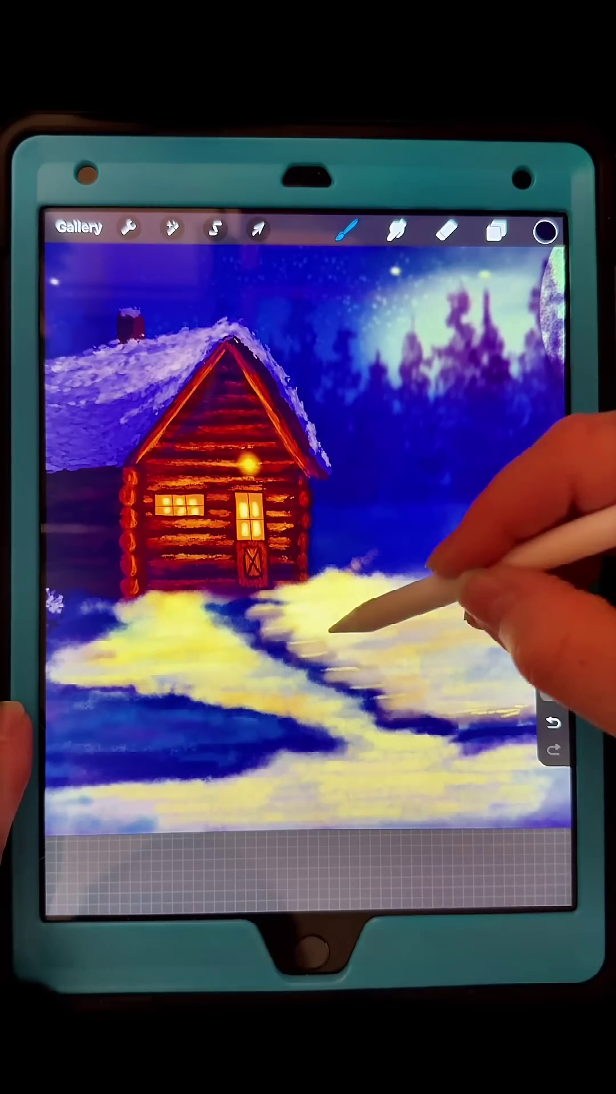
scroll(342, 513, "down", 5)
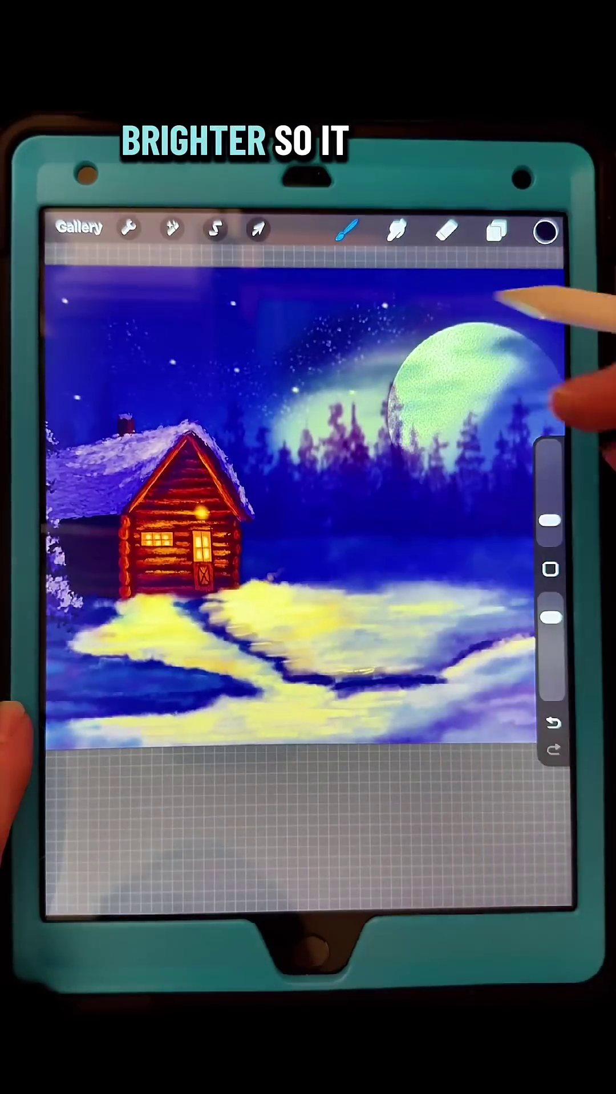
scroll(342, 513, "up", 2)
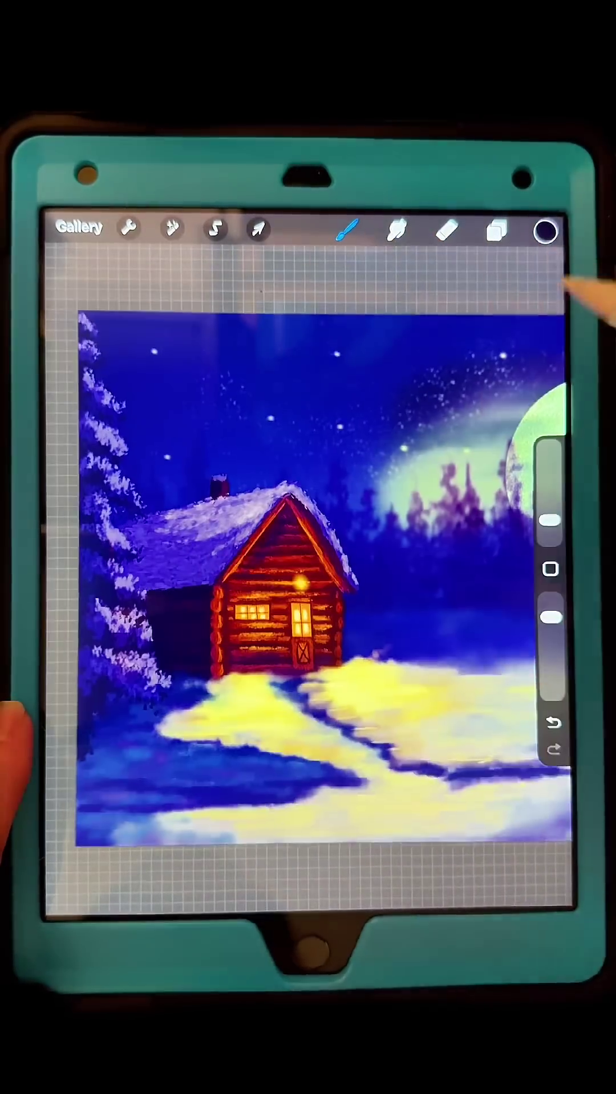
scroll(342, 513, "up", 2)
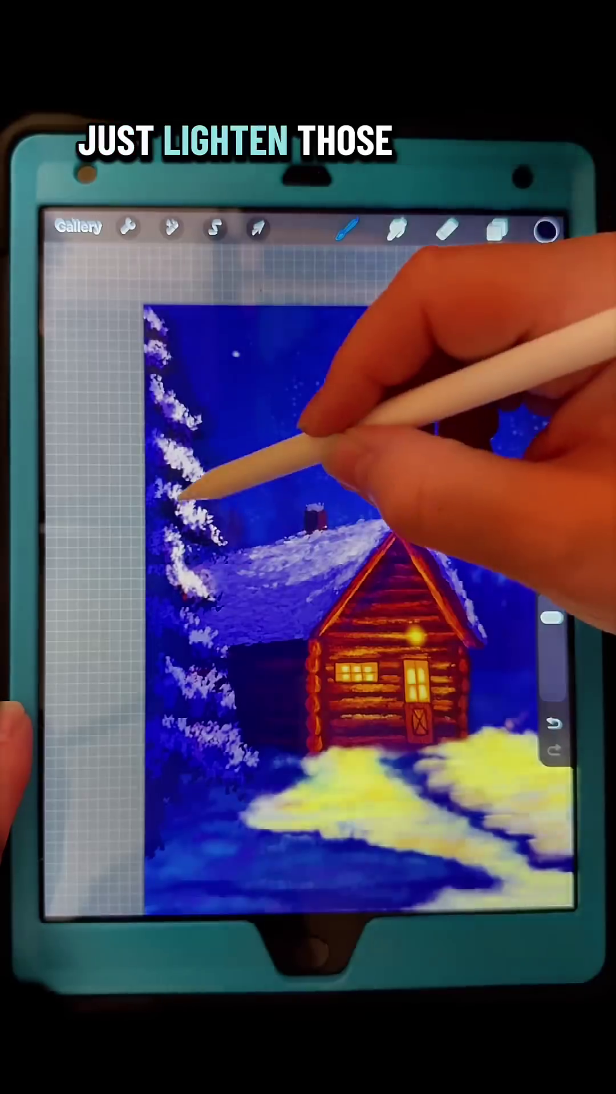
- Paint snow highlights on the left tree and the ground at right
left_click_drag(183, 492, 201, 581)
scroll(342, 556, "down", 3)
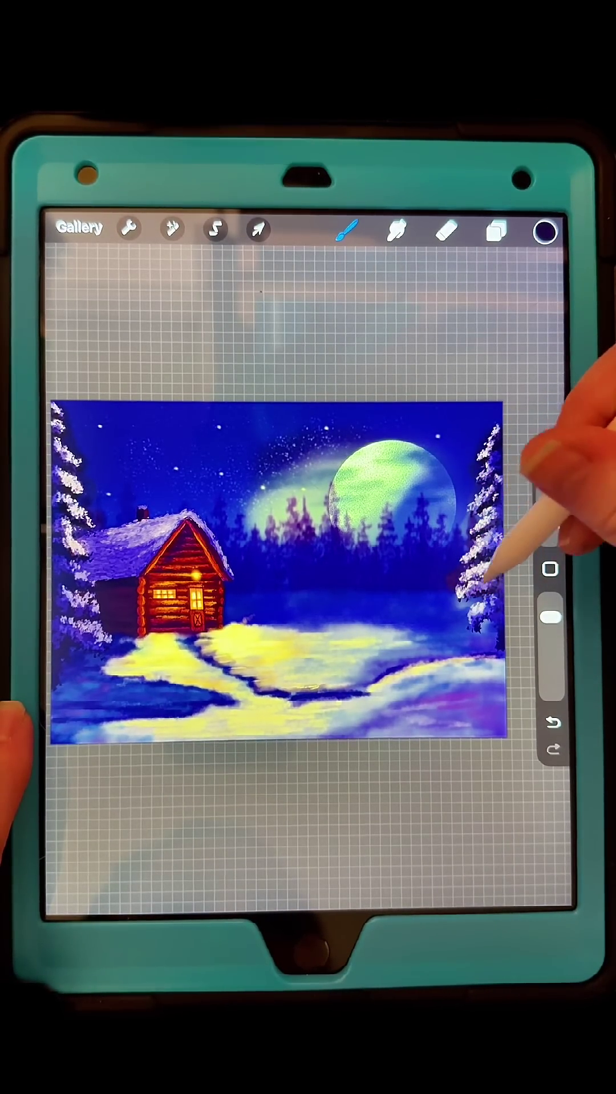
left_click_drag(435, 659, 449, 671)
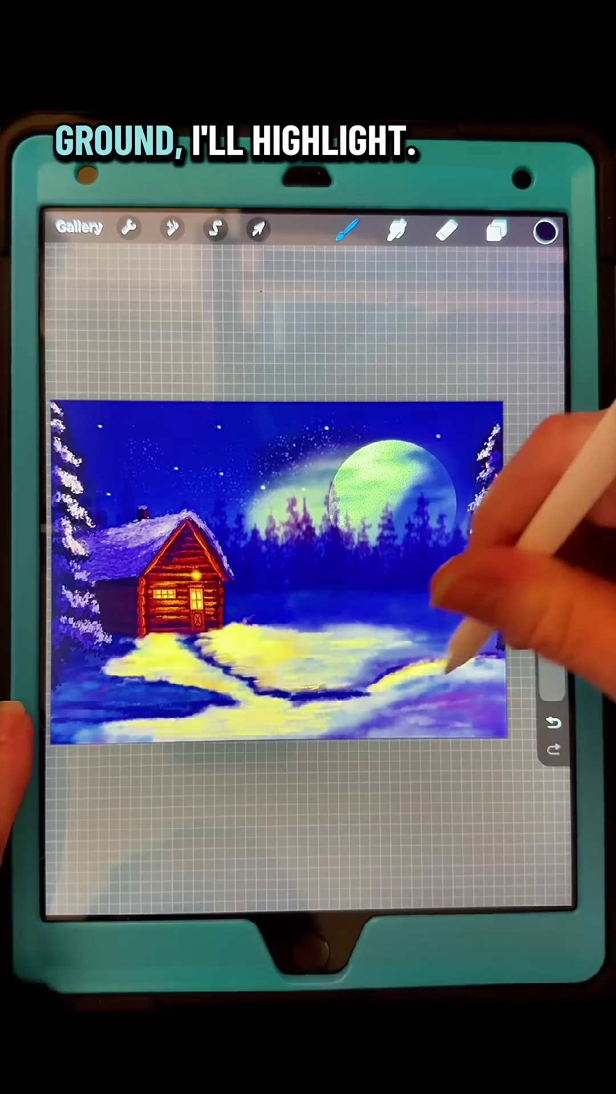